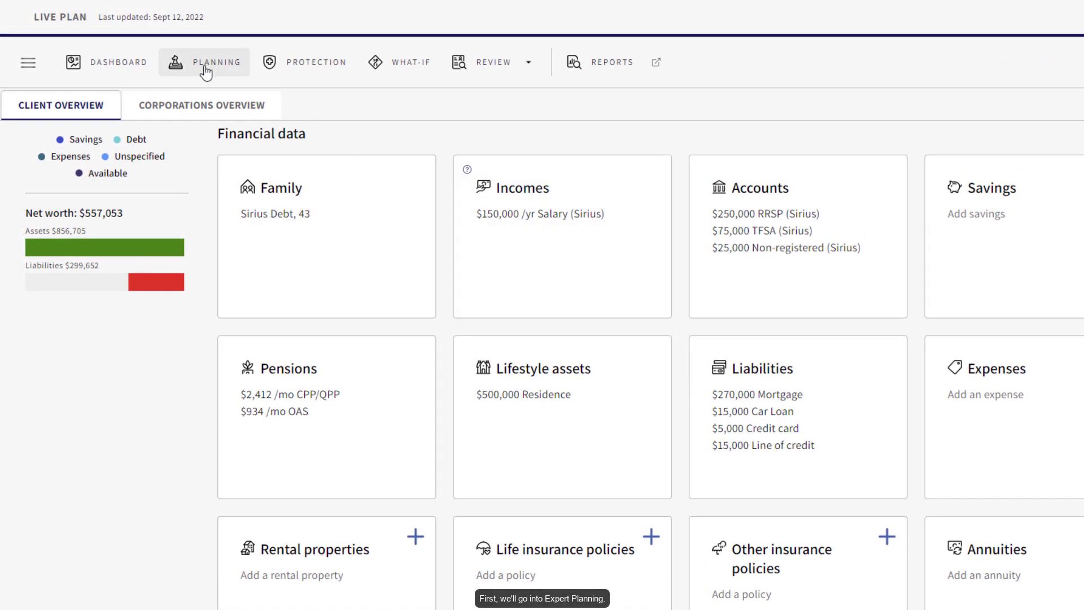
# In Expert Planning, add a Financial well-being goal to the plan and bring it into focus.
pyautogui.click(202, 69)
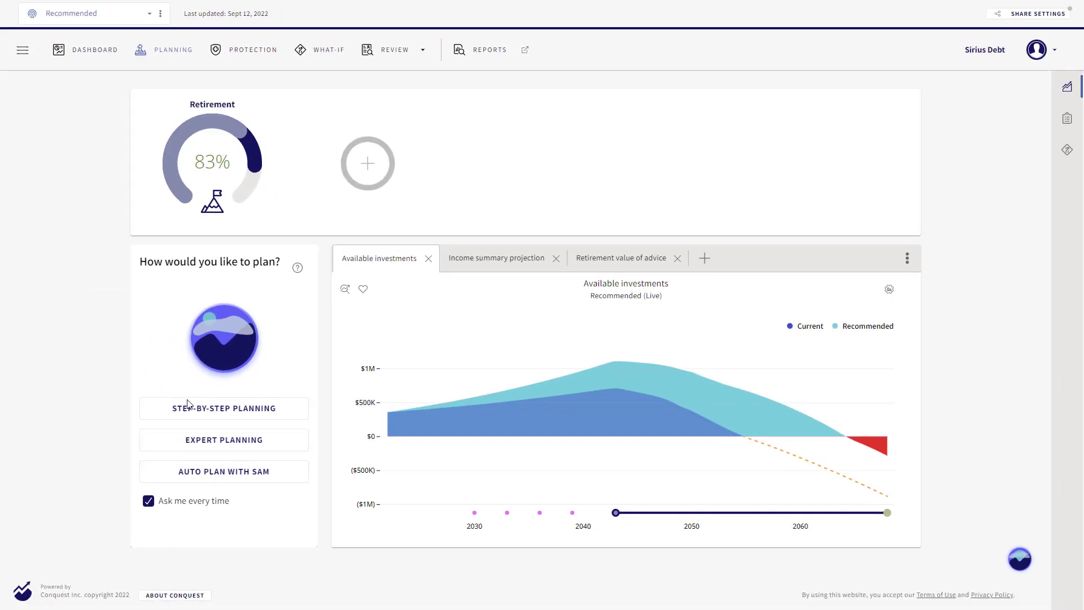
pyautogui.click(177, 488)
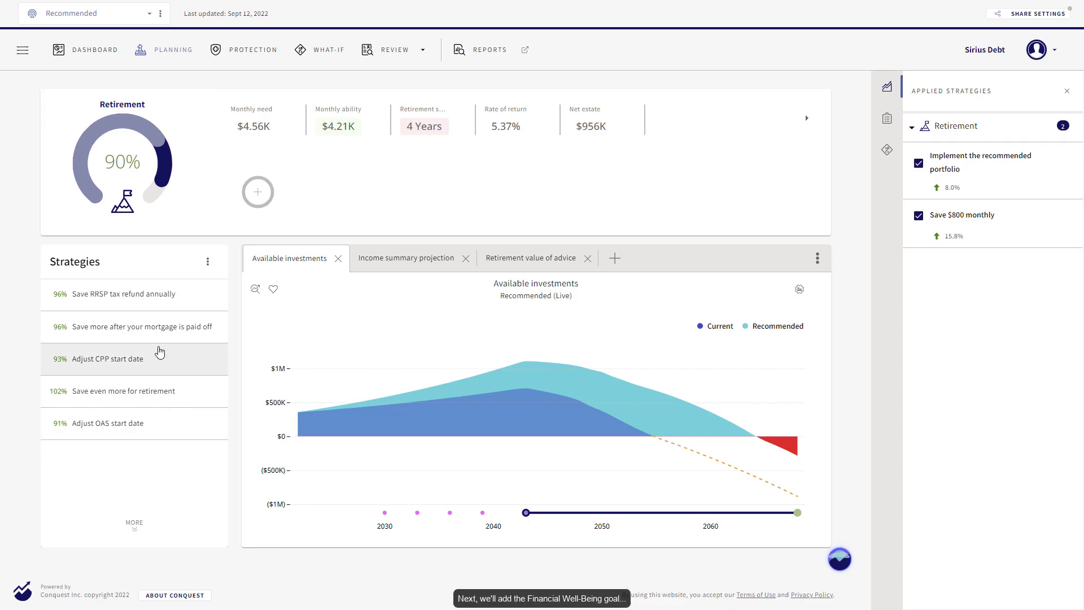
pyautogui.click(258, 192)
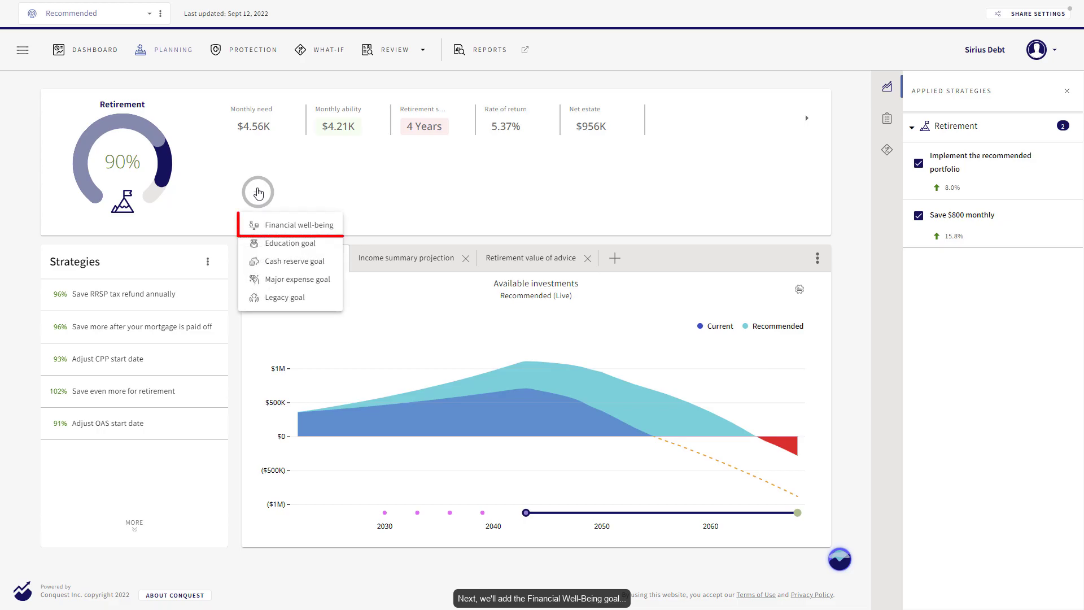
pyautogui.click(270, 226)
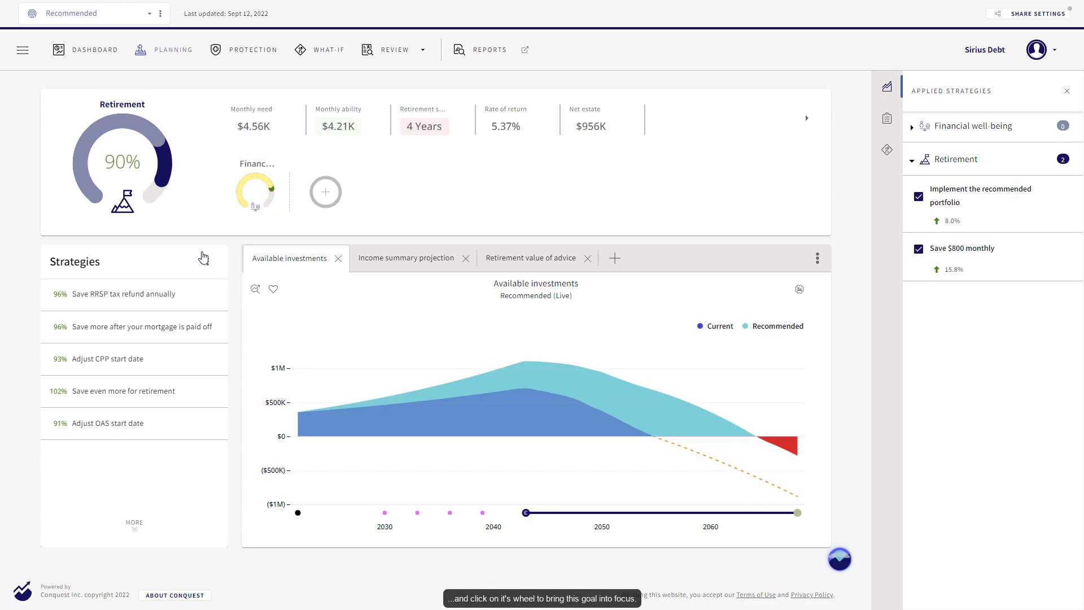
pyautogui.click(271, 188)
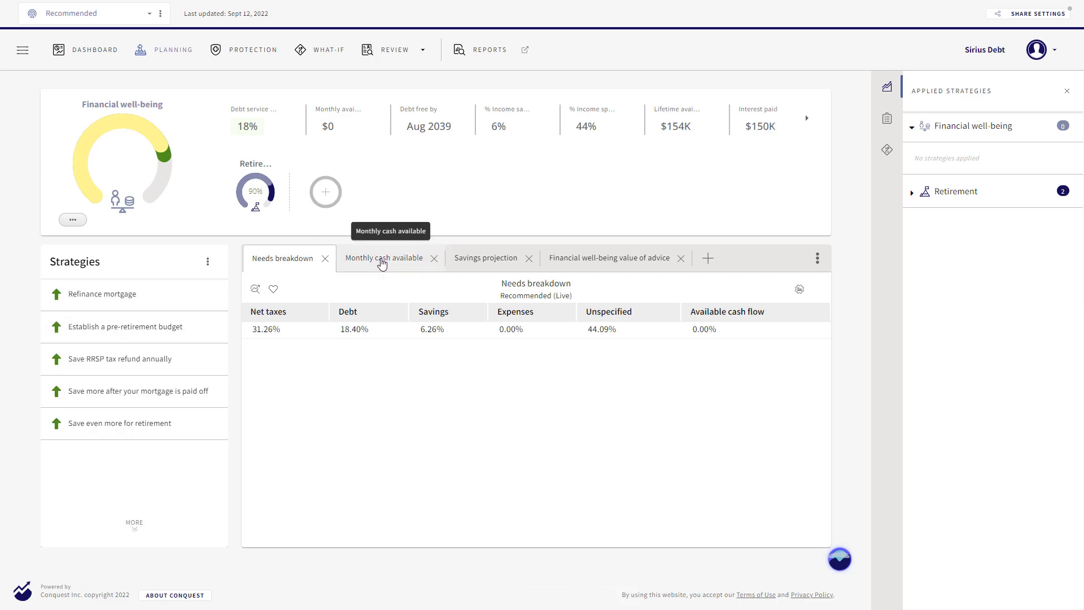
# Examine the Monthly cash available chart for the debt payoff years and the cash freed up after each one.
pyautogui.click(382, 262)
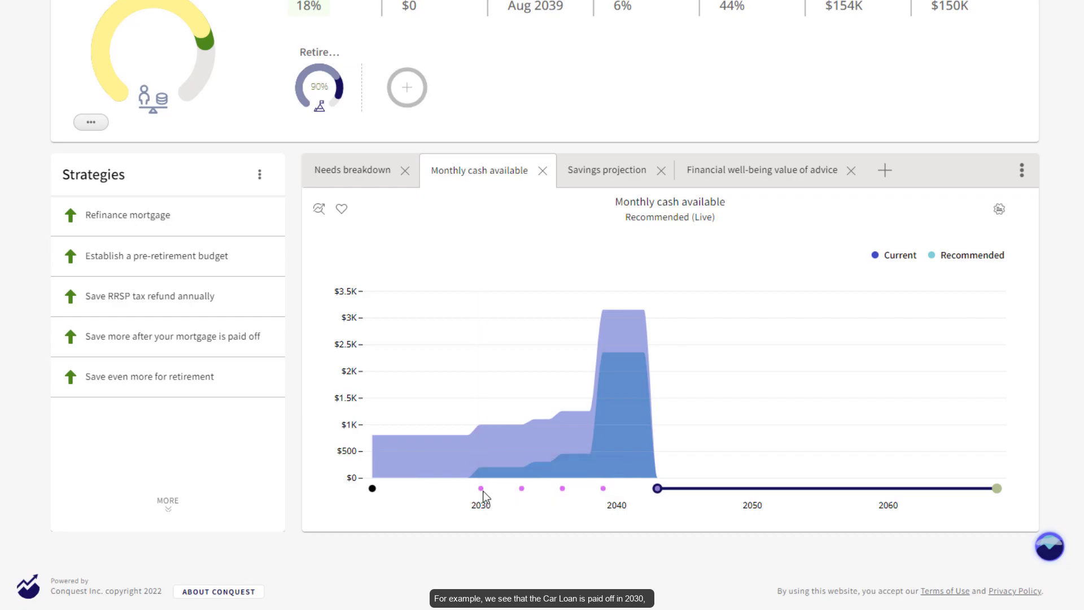
pyautogui.moveTo(481, 489)
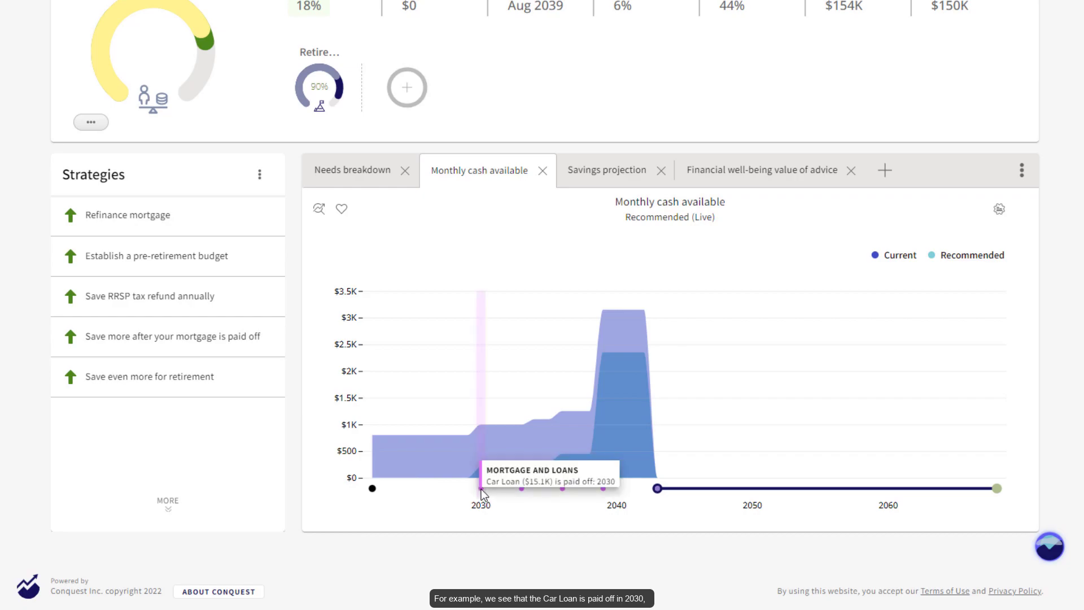
pyautogui.moveTo(520, 490)
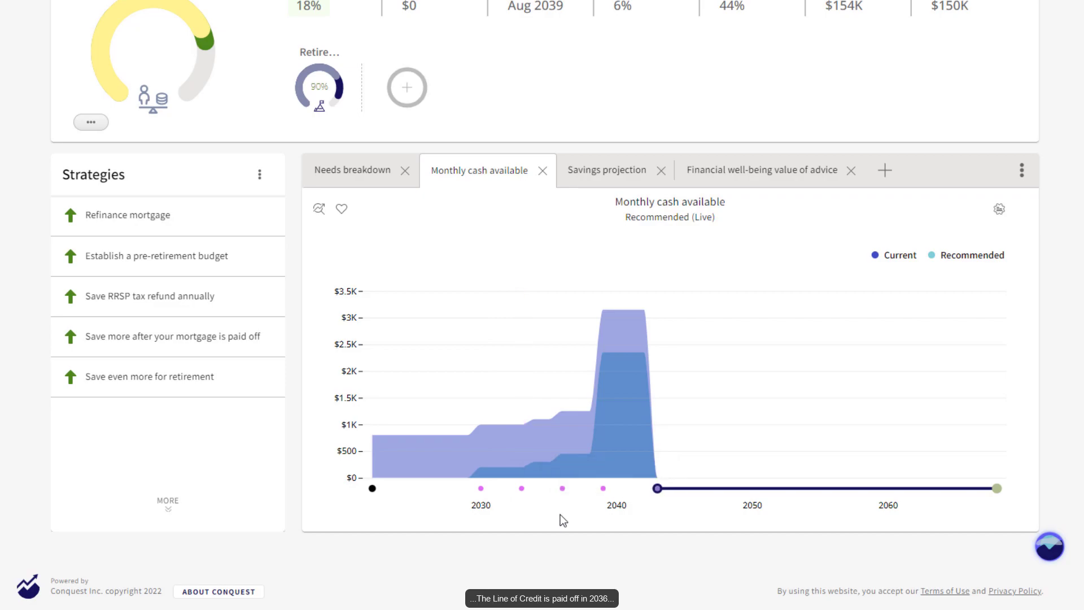
pyautogui.moveTo(563, 489)
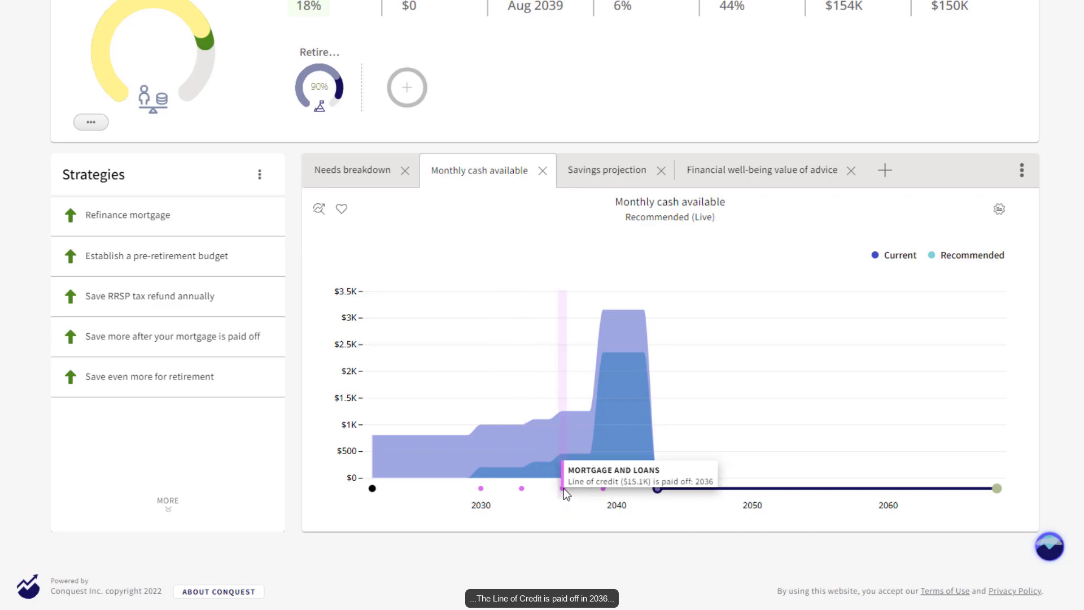
pyautogui.moveTo(604, 489)
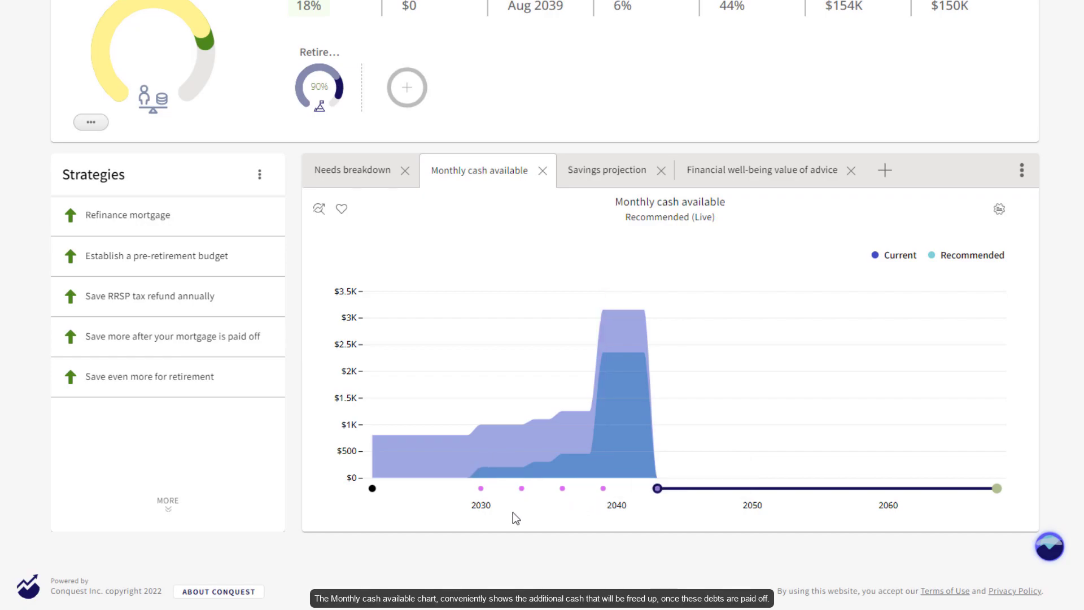
pyautogui.moveTo(501, 472)
pyautogui.moveTo(577, 458)
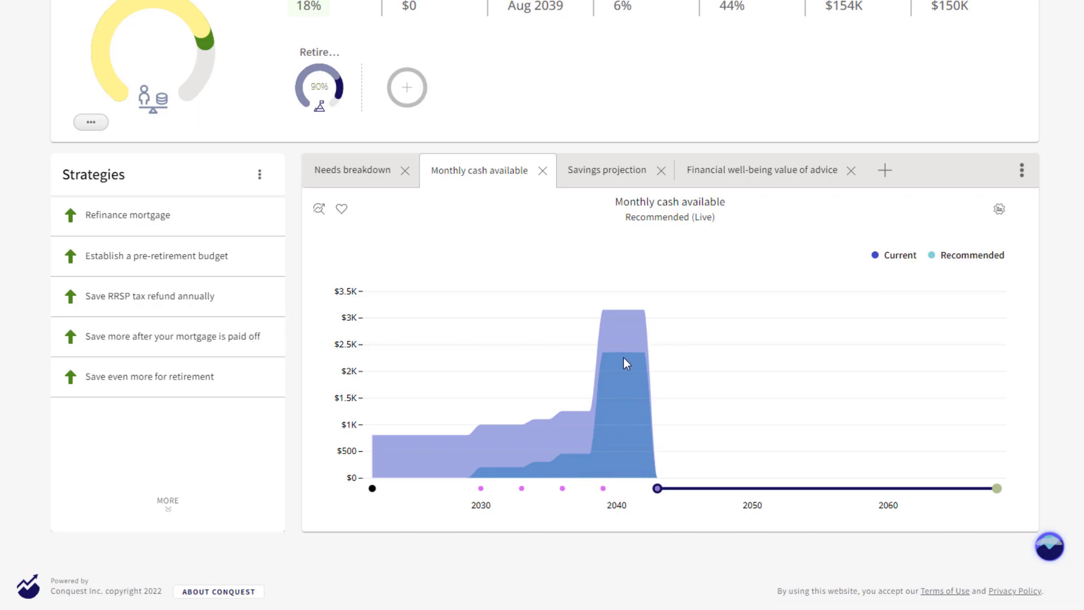
pyautogui.moveTo(626, 355)
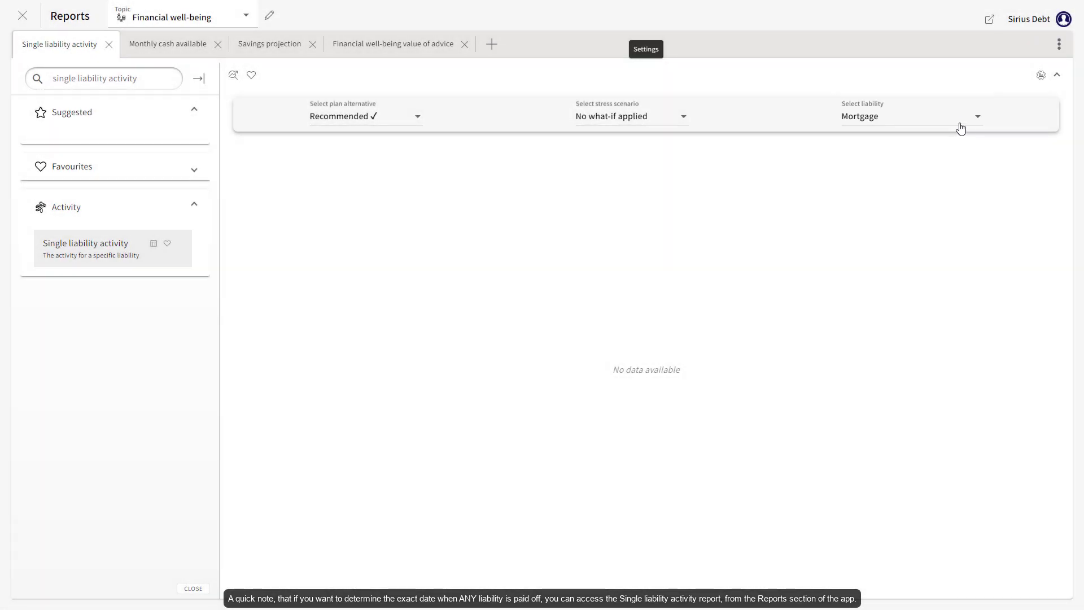
# Show the Car Loan in the Single liability activity report and look through its activity for the payoff date.
pyautogui.click(959, 119)
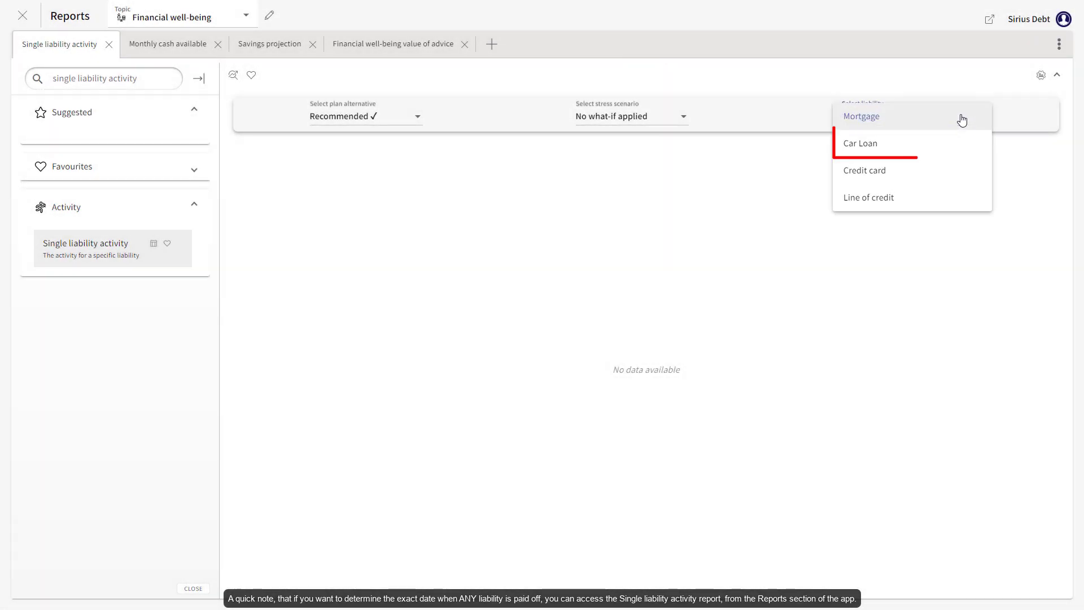
pyautogui.click(949, 150)
pyautogui.moveTo(1071, 189); pyautogui.dragTo(1071, 528)
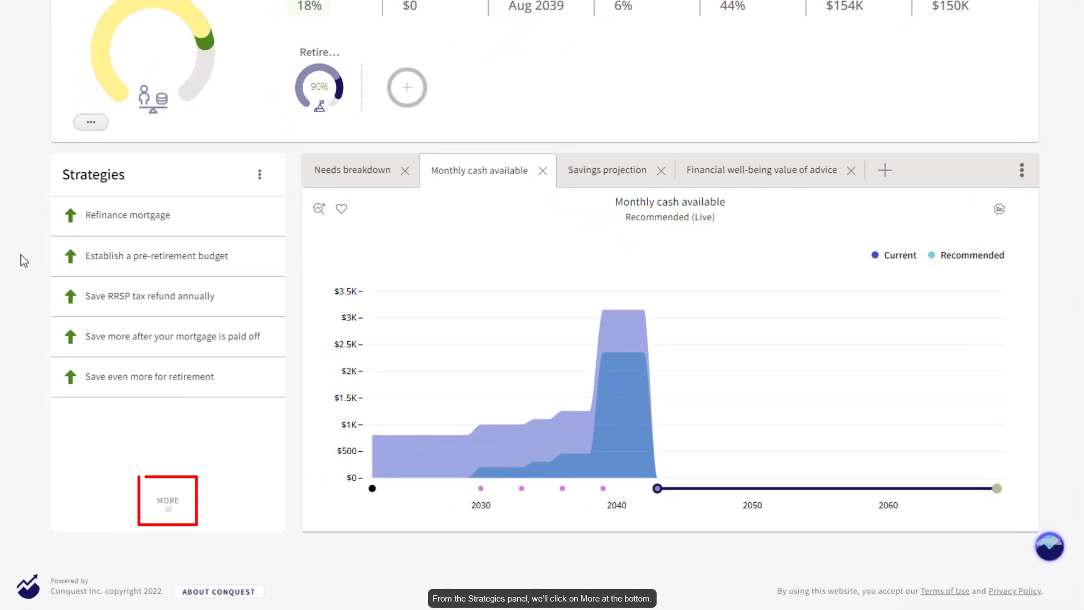
# Search the full strategy list for "debt" and apply the Debt consolidation strategy.
pyautogui.click(169, 505)
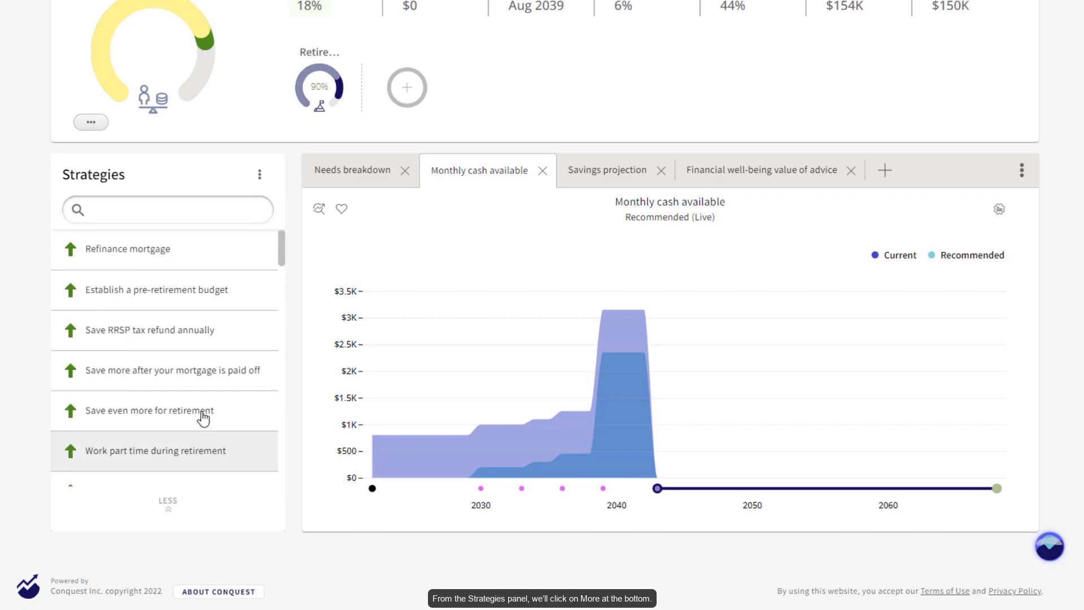
pyautogui.click(176, 209)
pyautogui.write('debt')
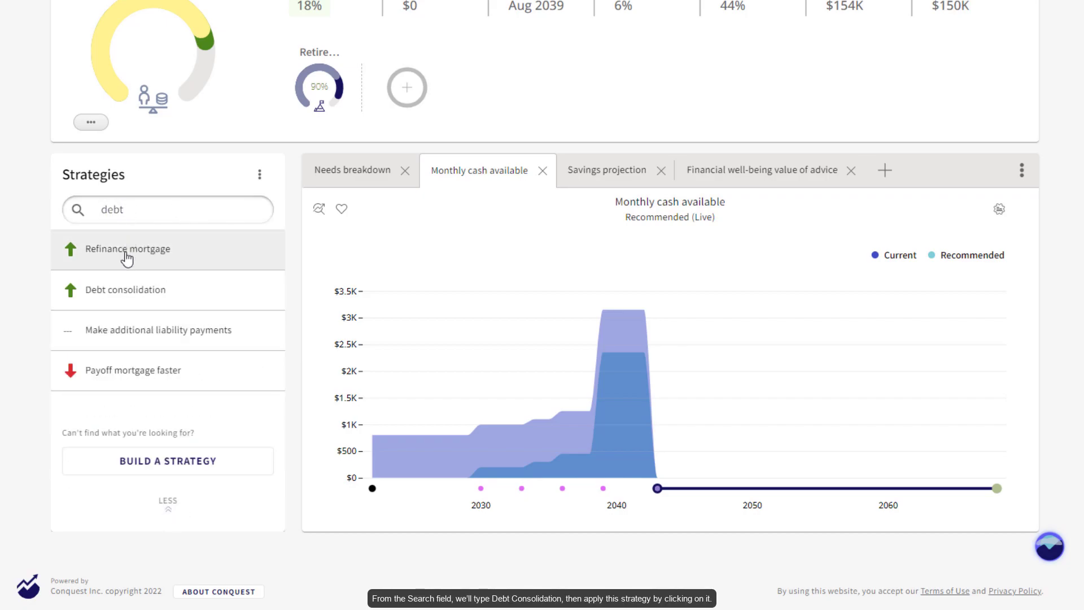
pyautogui.click(114, 293)
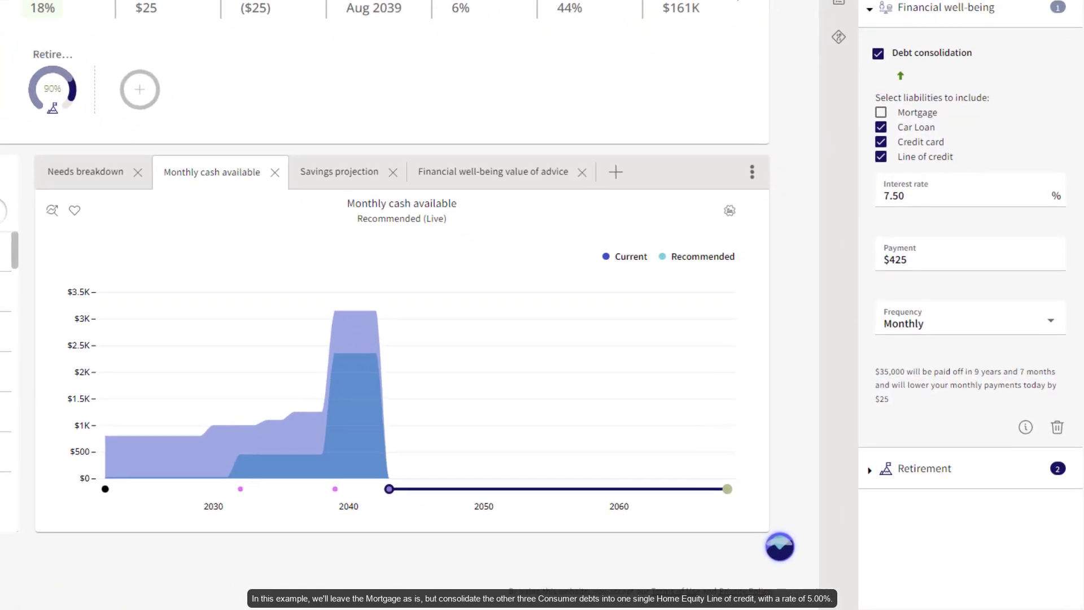
# Set the Debt consolidation strategy's interest rate to 5.00% and its monthly payment to $500.
pyautogui.moveTo(914, 196); pyautogui.dragTo(868, 195)
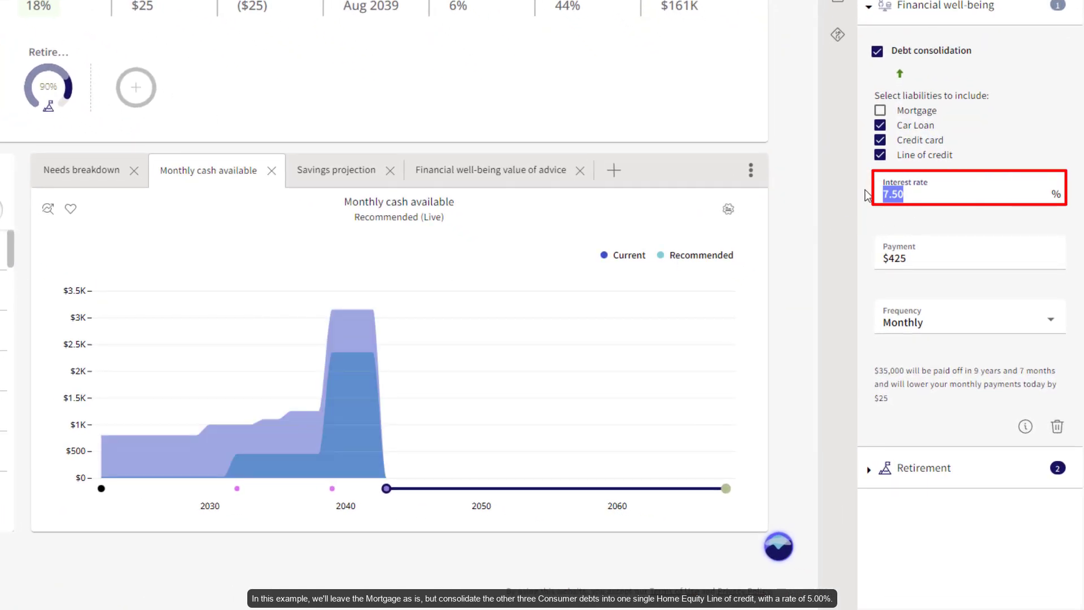
pyautogui.write('5.00')
pyautogui.press('Tab')
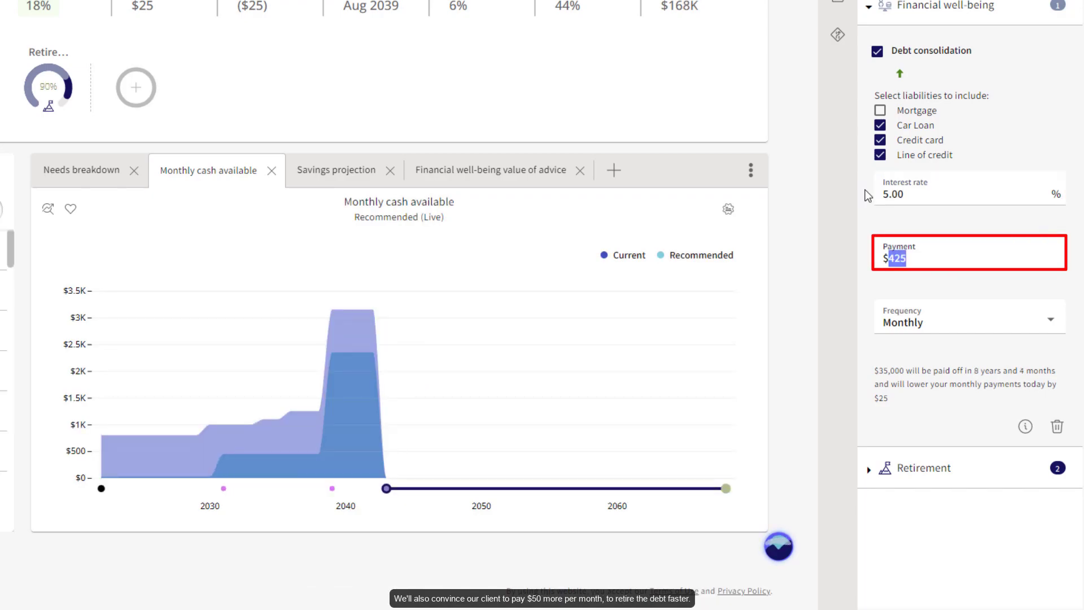
pyautogui.write('5')
pyautogui.press('Tab')
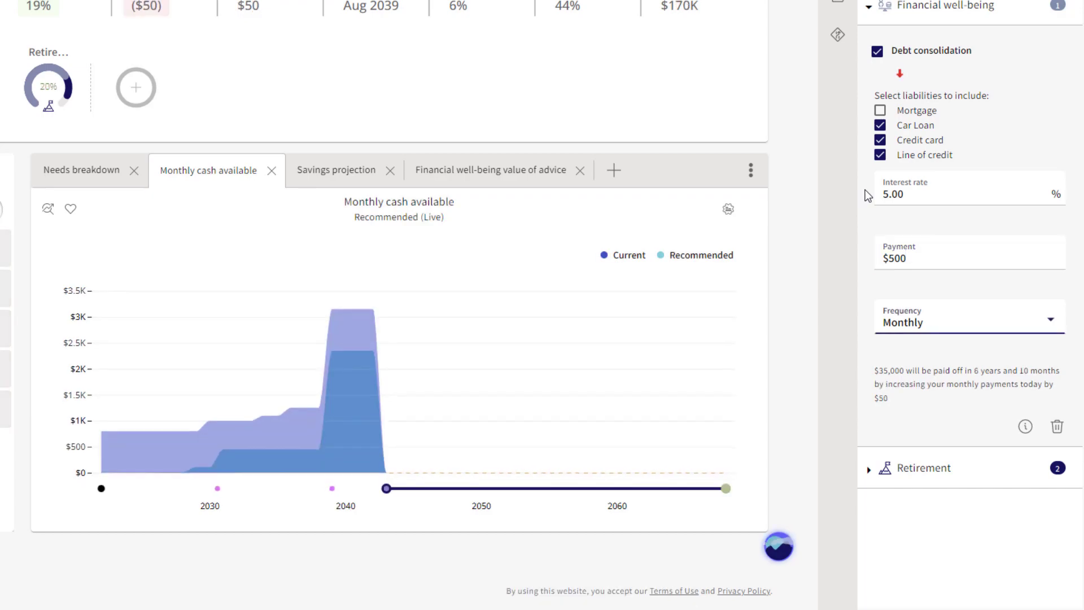
pyautogui.hotkey('shift', 'Tab')
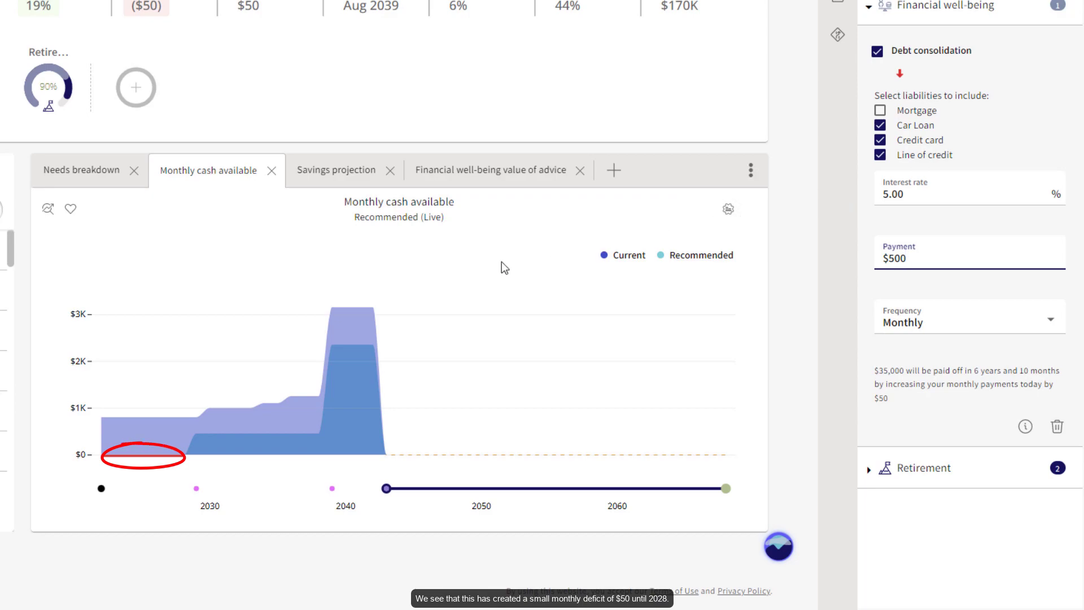
# Offset the monthly deficit by setting the Save for retirement strategy's amount to $750 per month.
pyautogui.moveTo(133, 460)
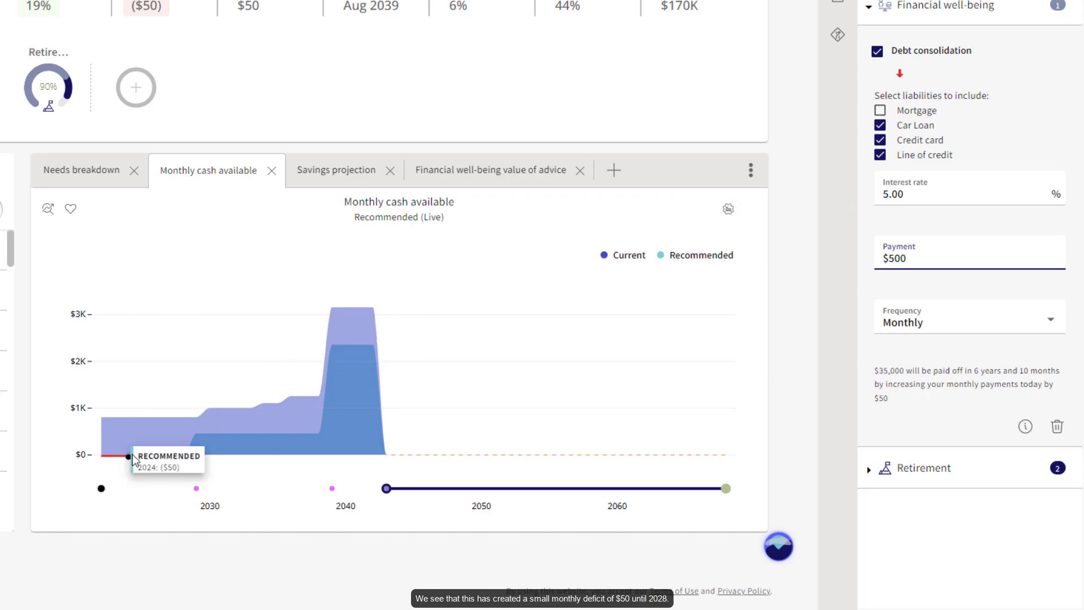
pyautogui.click(989, 481)
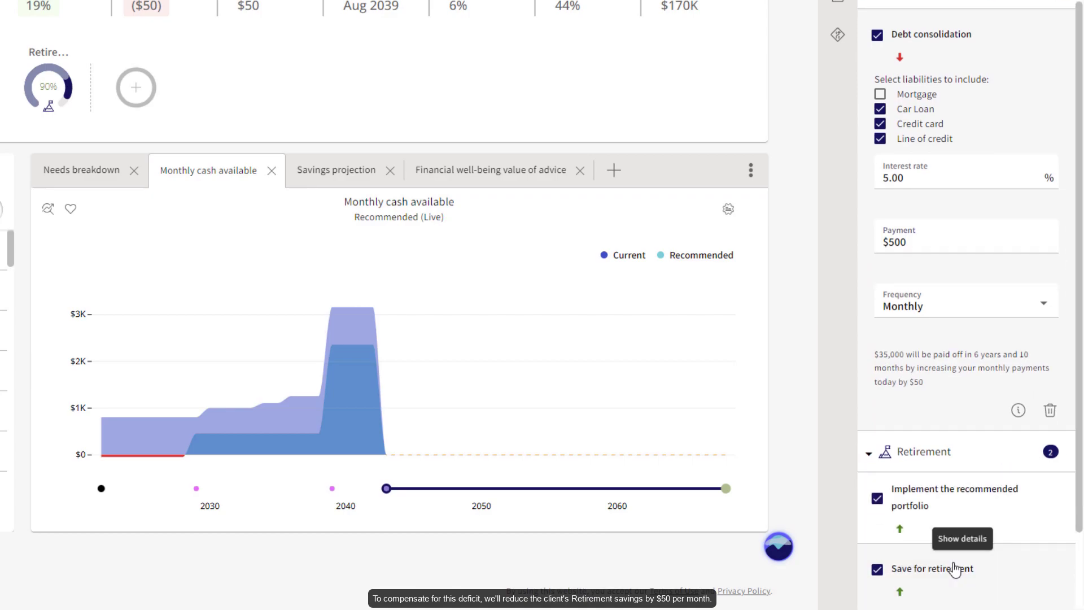
pyautogui.click(955, 569)
pyautogui.click(880, 468)
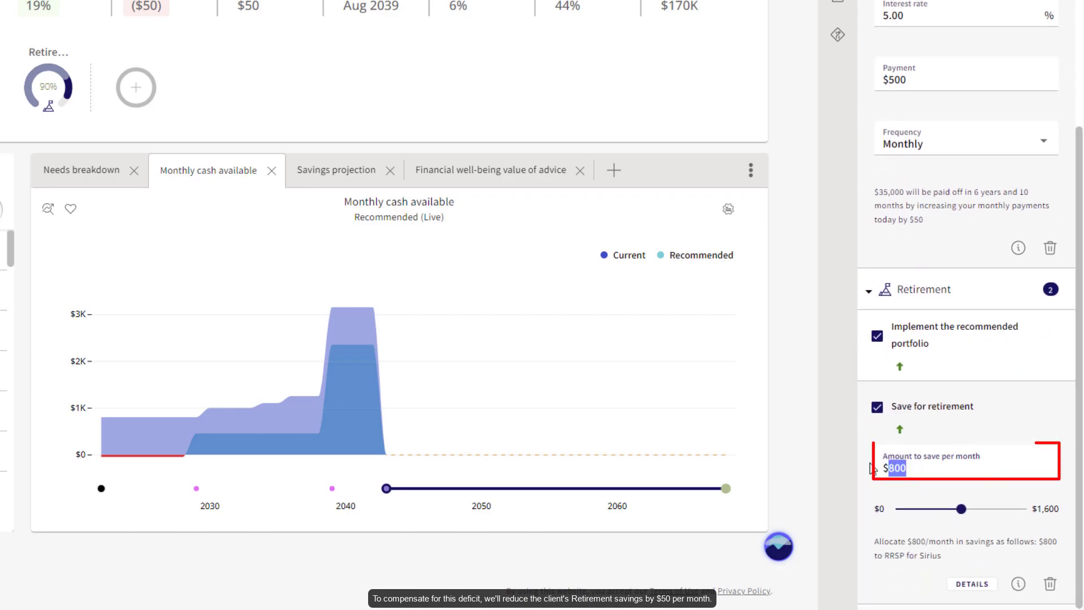
pyautogui.write('750')
pyautogui.click(861, 467)
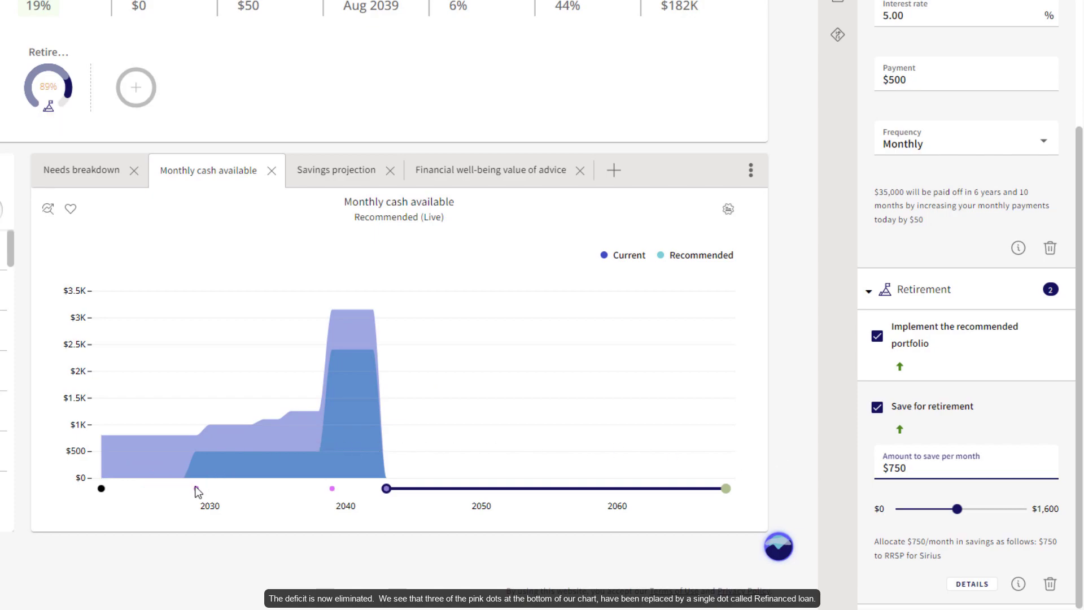
# Check on the Monthly cash available chart when the refinanced loan and mortgage are paid off and how much cash each frees.
pyautogui.moveTo(197, 487)
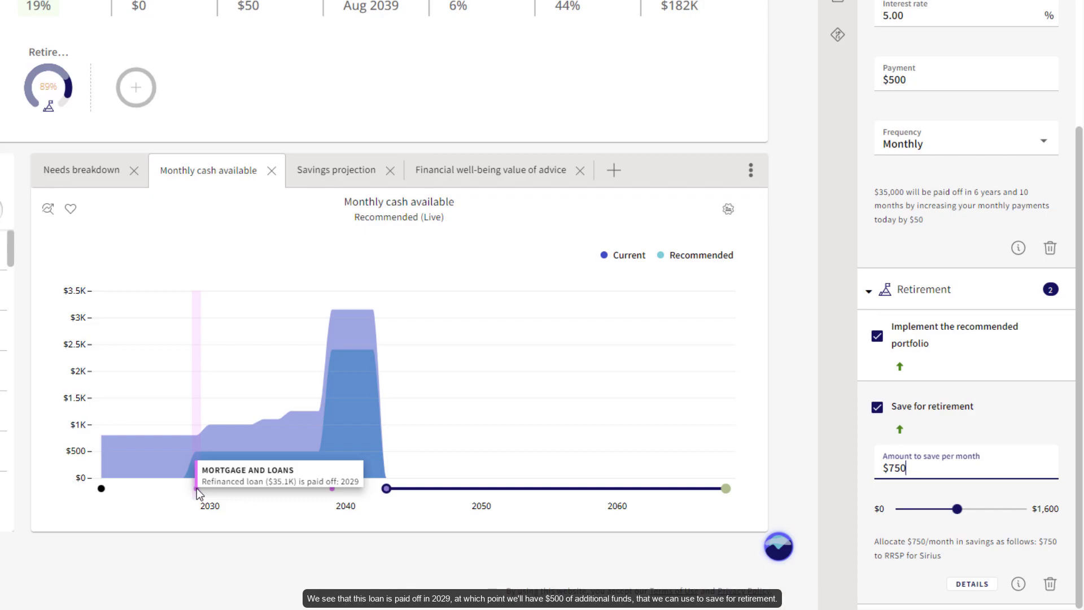
pyautogui.moveTo(250, 454)
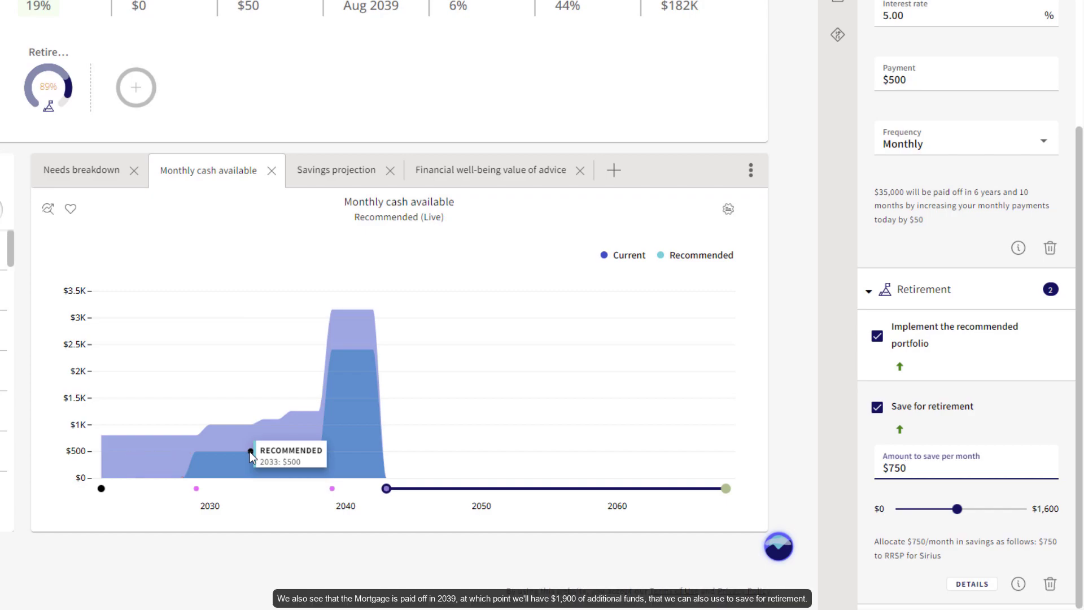
pyautogui.click(334, 489)
pyautogui.moveTo(355, 348)
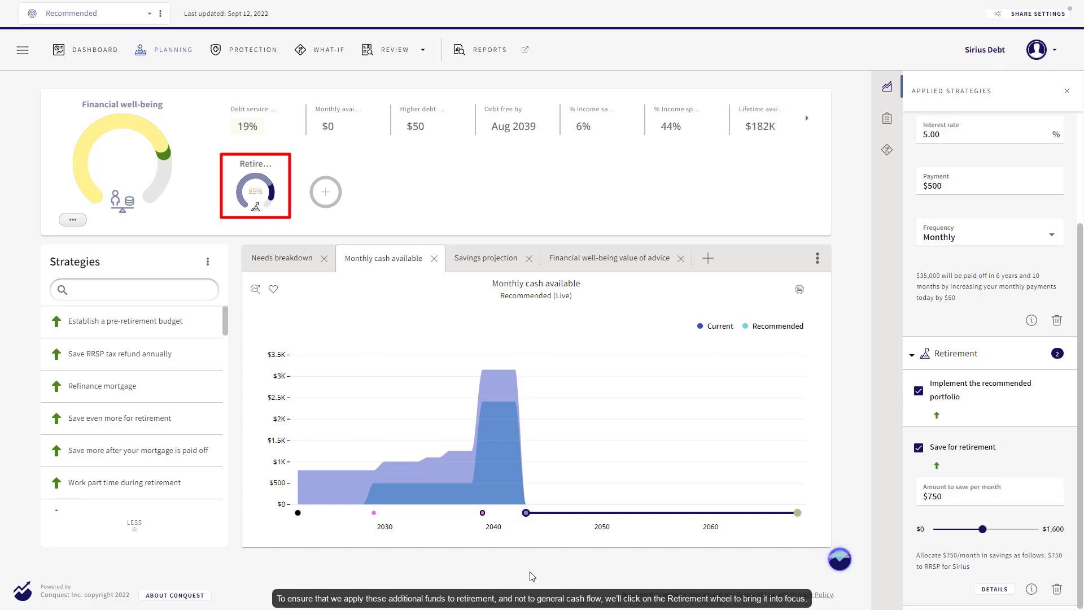
# For the Retirement goal, apply the "Save even more for retirement" strategy with a start date of Aug 13, 2029.
pyautogui.click(268, 198)
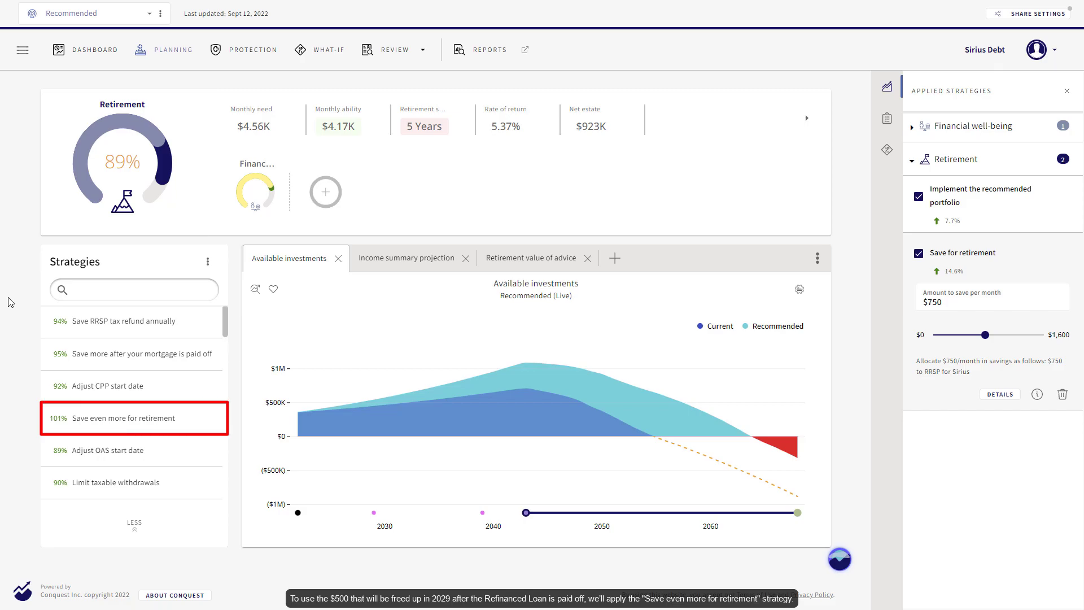
pyautogui.click(127, 418)
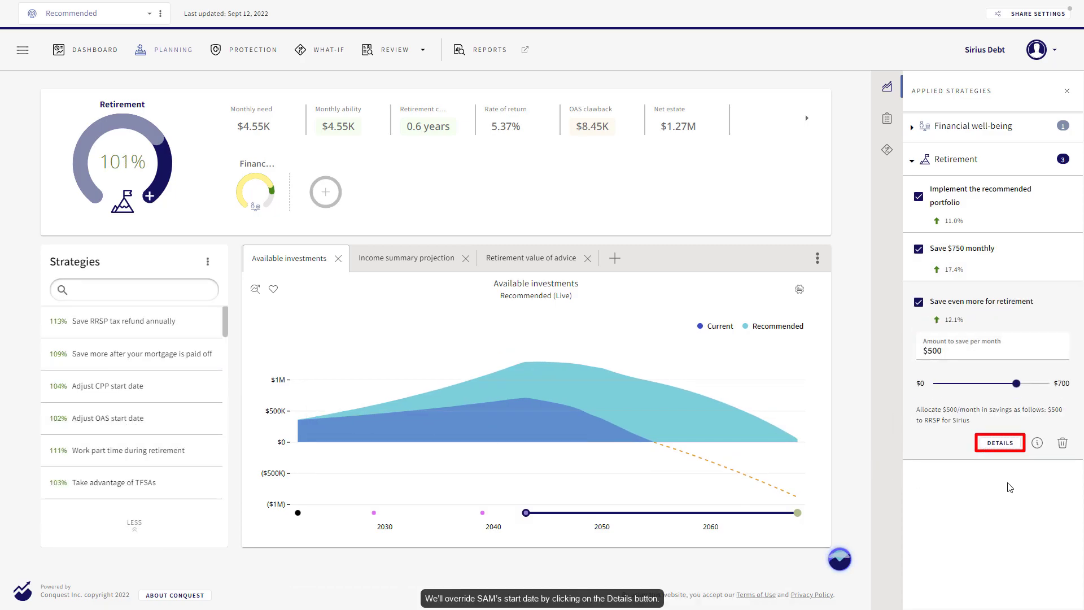
pyautogui.click(1007, 445)
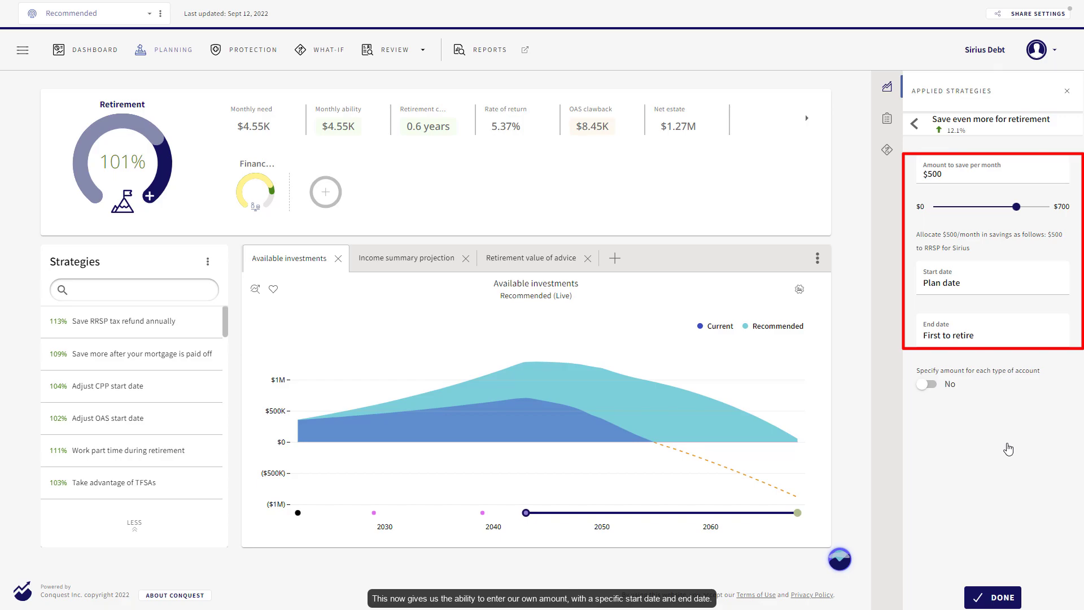
pyautogui.moveTo(971, 289); pyautogui.dragTo(916, 284)
pyautogui.write('13aug2029')
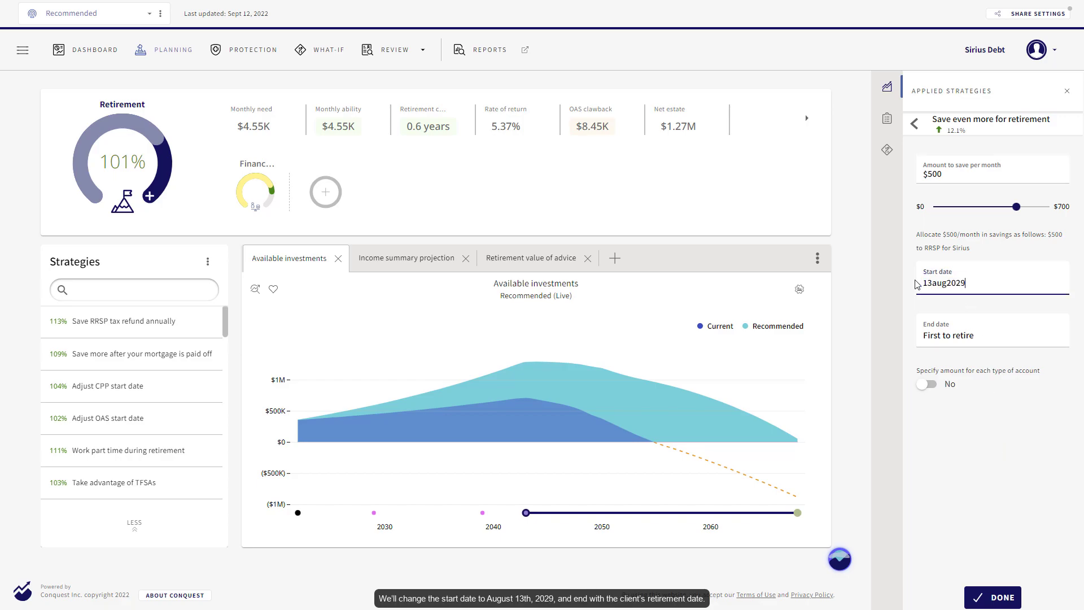
pyautogui.press('Tab')
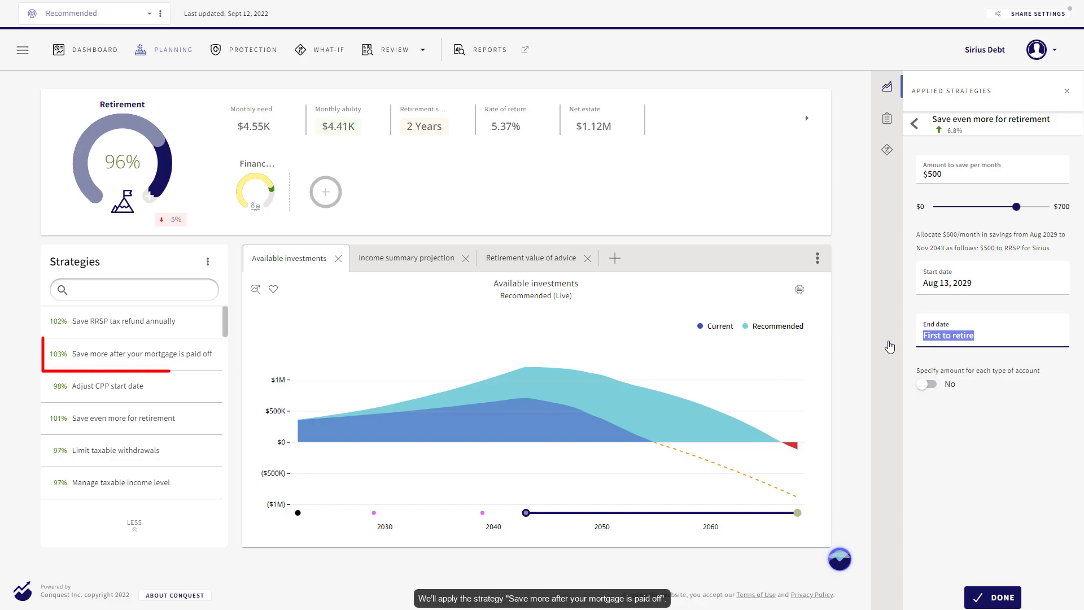
# Apply the "Save more after your mortgage is paid off" strategy and set its amount to $1,900 per month.
pyautogui.click(136, 354)
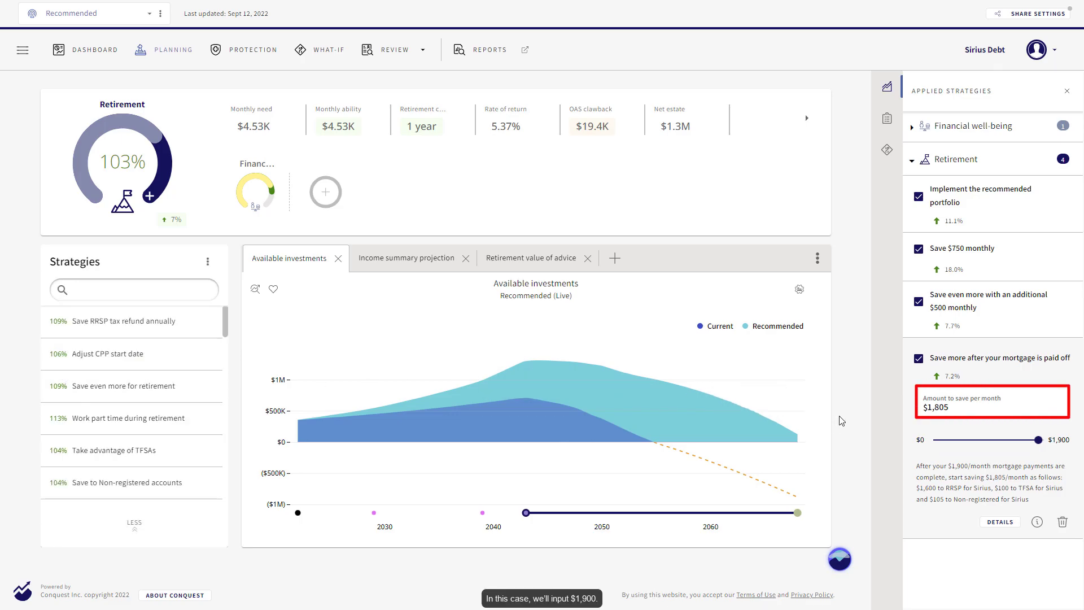
pyautogui.tripleClick(958, 405)
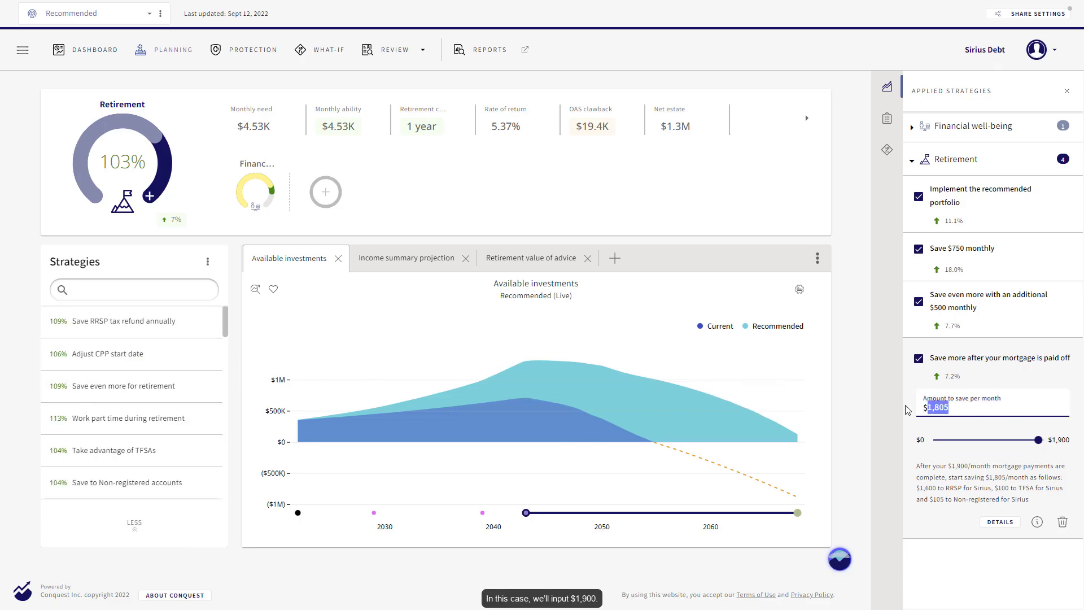
pyautogui.write('1,9')
pyautogui.write('00')
pyautogui.press('Tab')
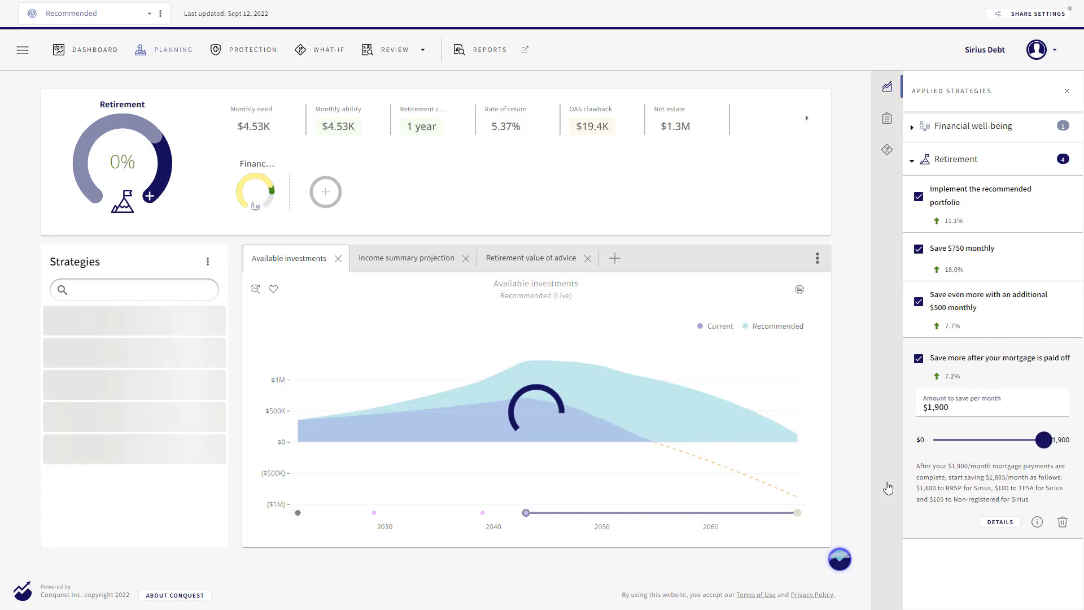